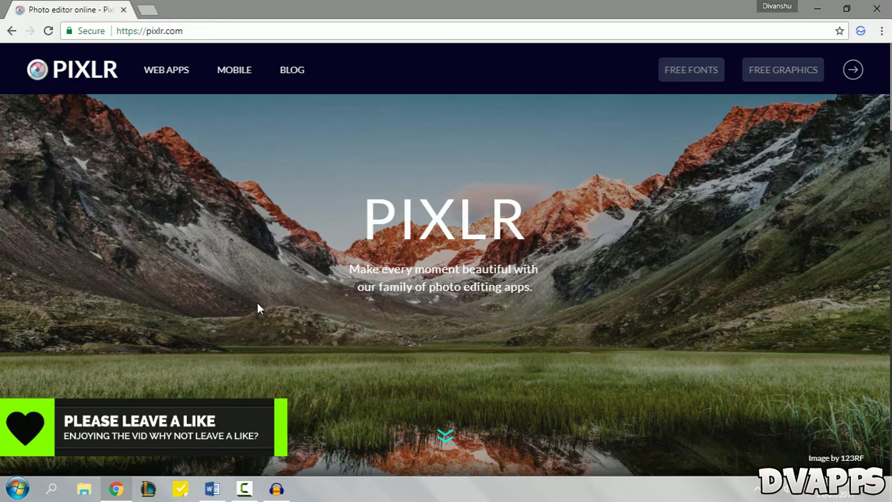
Scroll the pixlr.com homepage down to the Web Apps section showing the Pixlr Editor card.
{"action": "scroll", "coordinate": [257, 303], "scroll_direction": "down", "scroll_amount": 2}
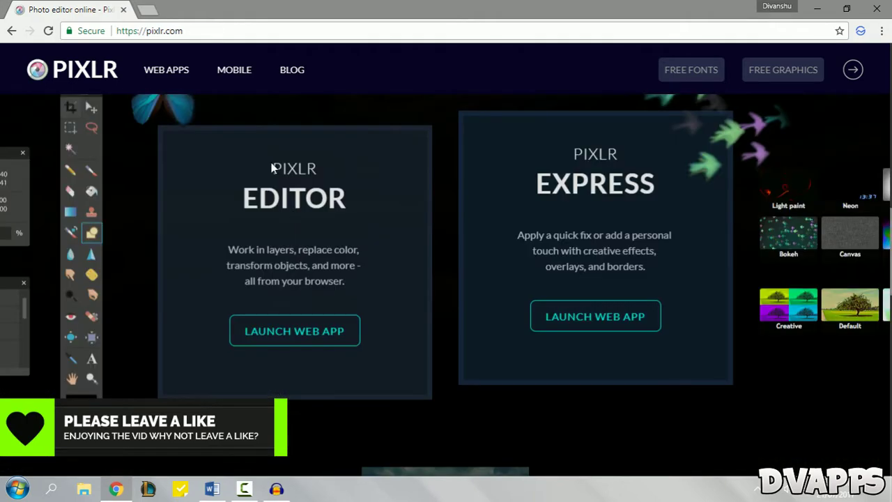
Launch the Pixlr Editor web app, allowing Flash and reloading so the editor loads.
{"action": "left_click", "coordinate": [279, 343]}
{"action": "left_click", "coordinate": [277, 50]}
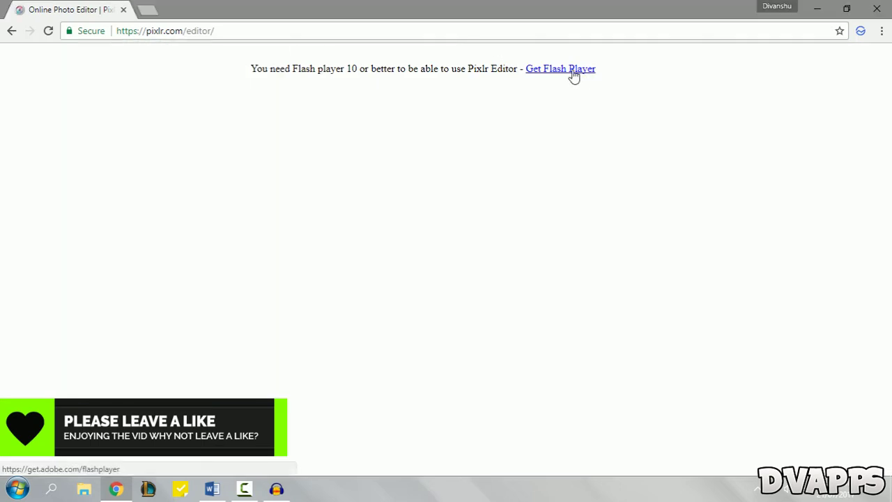
{"action": "left_click", "coordinate": [550, 73]}
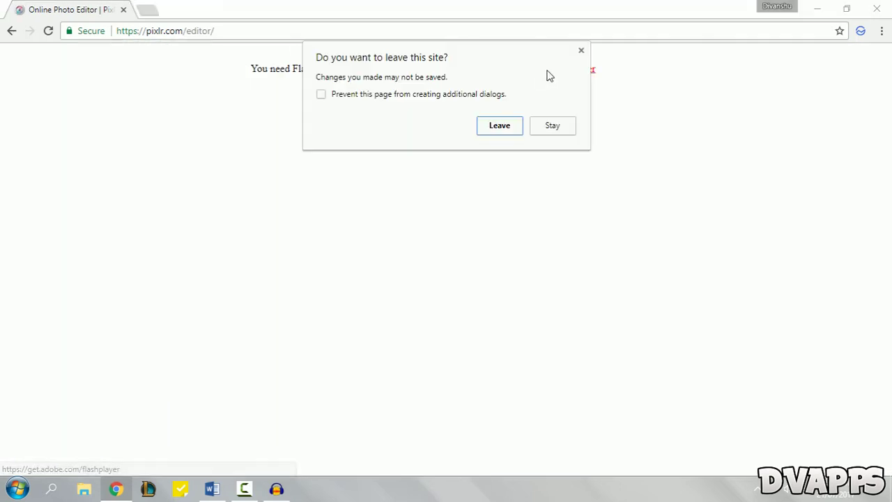
{"action": "left_click", "coordinate": [499, 129]}
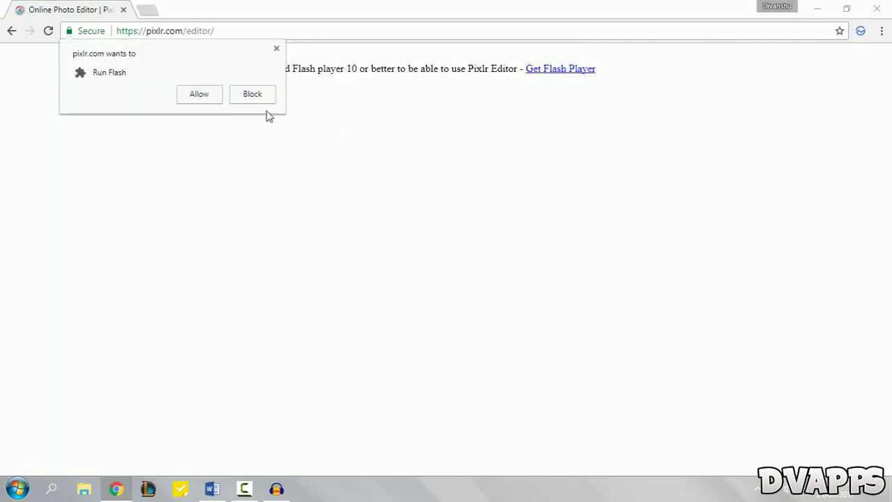
{"action": "left_click", "coordinate": [204, 100]}
{"action": "left_click", "coordinate": [480, 125]}
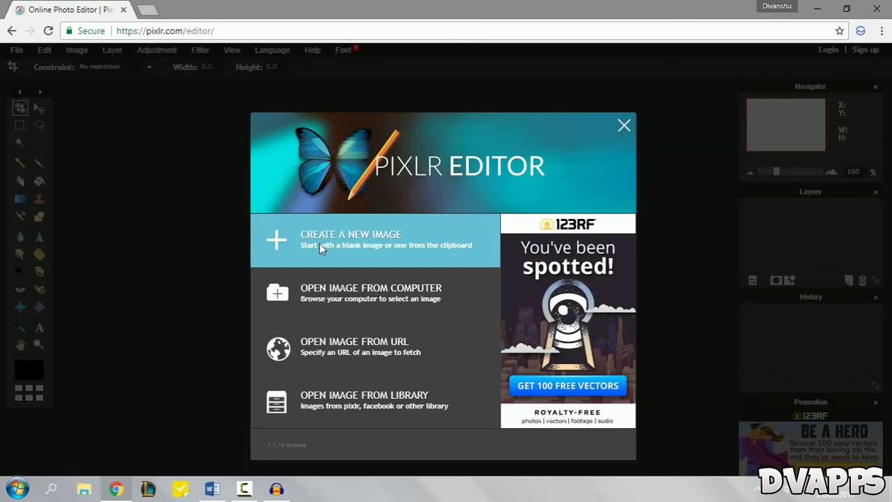
Create a new 1280 × 720 image named Thumbnail.
{"action": "left_click", "coordinate": [349, 242]}
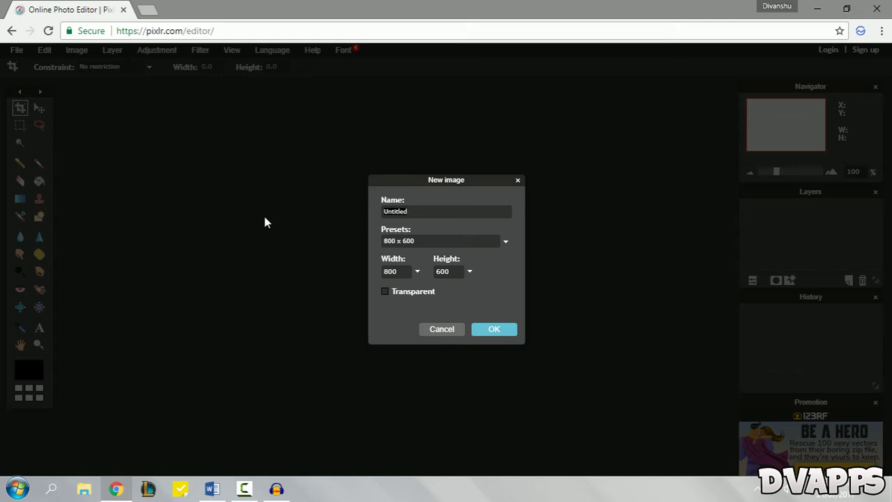
{"action": "type", "text": "Thumbnai"}
{"action": "type", "text": "l"}
{"action": "type", "text": "1280"}
{"action": "type", "text": "720"}
{"action": "left_click", "coordinate": [491, 330]}
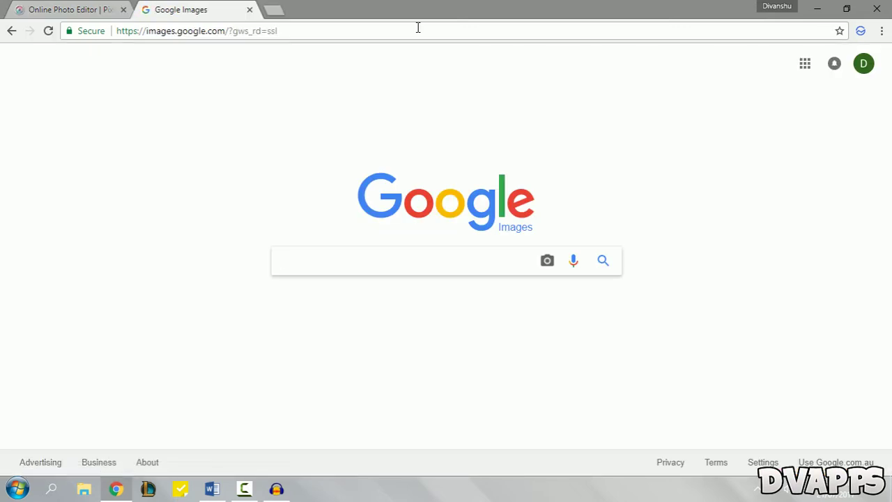
Search Google Images for 'radiant', then for 'plexus' backgrounds.
{"action": "type", "text": "radiant"}
{"action": "key", "text": "Return"}
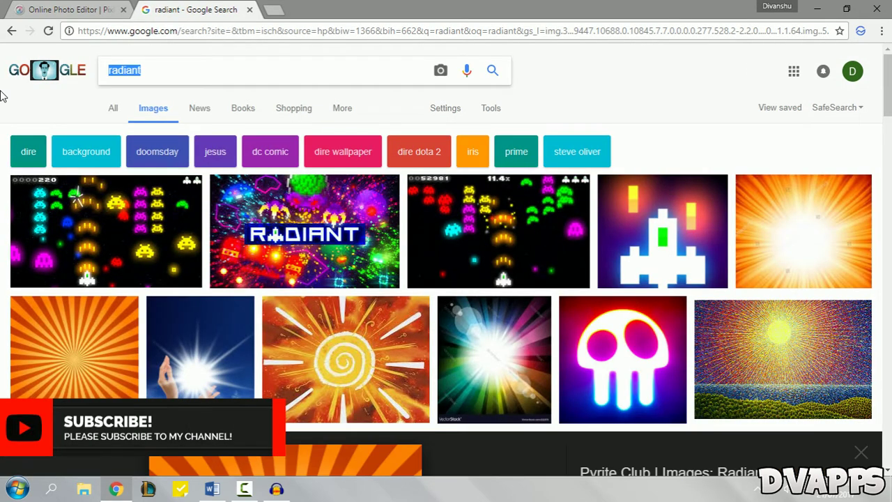
{"action": "type", "text": "plexus"}
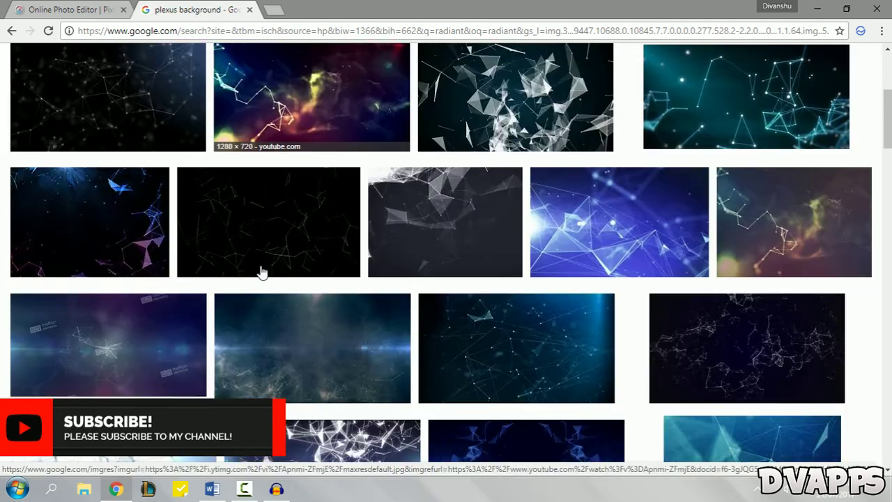
{"action": "scroll", "coordinate": [262, 272], "scroll_direction": "up", "scroll_amount": 4}
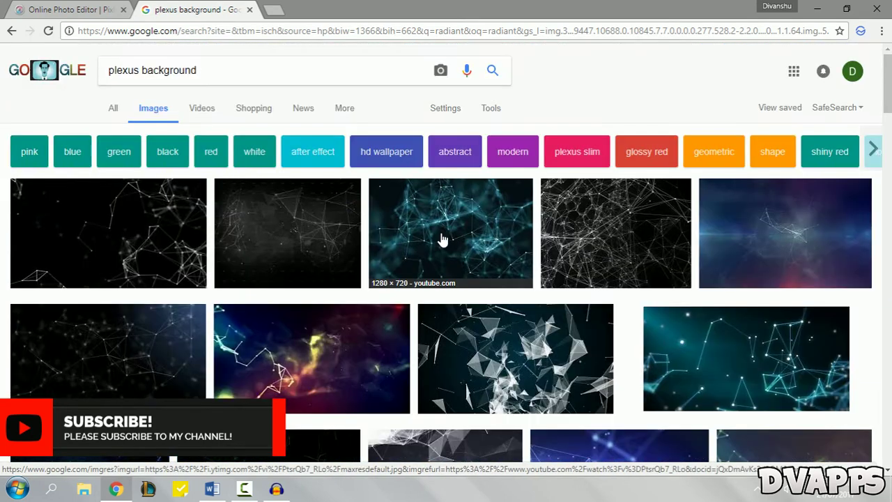
Save the teal plexus background image to the Desktop.
{"action": "left_click", "coordinate": [444, 238]}
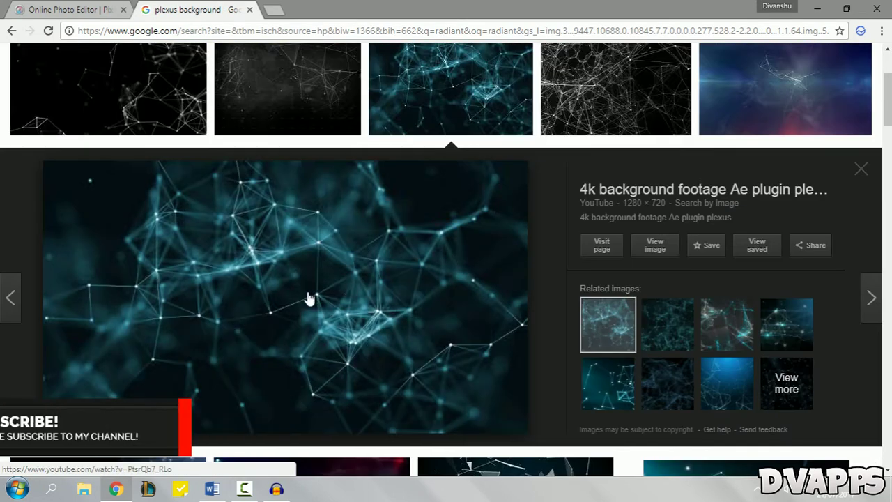
{"action": "right_click", "coordinate": [258, 322]}
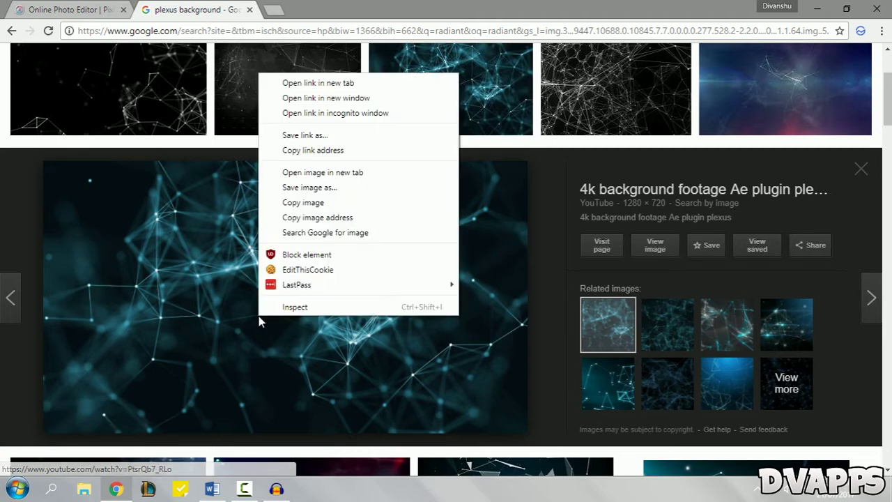
{"action": "left_click", "coordinate": [342, 186]}
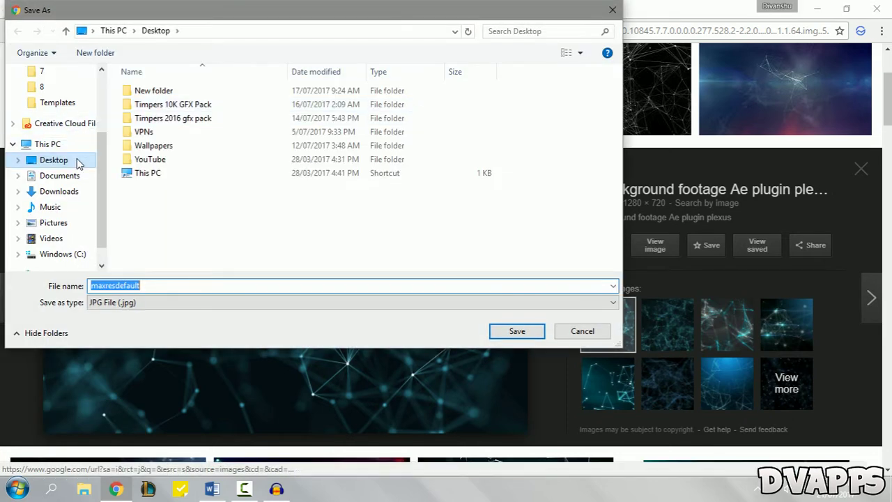
{"action": "left_click", "coordinate": [76, 160]}
Save the download as maxresdefault.jpg and open it in Pixlr Editor.
{"action": "left_click", "coordinate": [517, 332]}
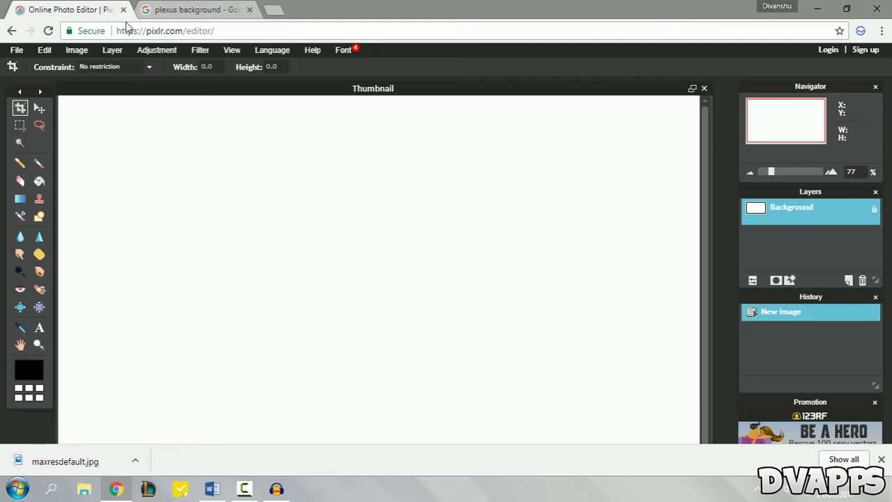
{"action": "left_click", "coordinate": [17, 50]}
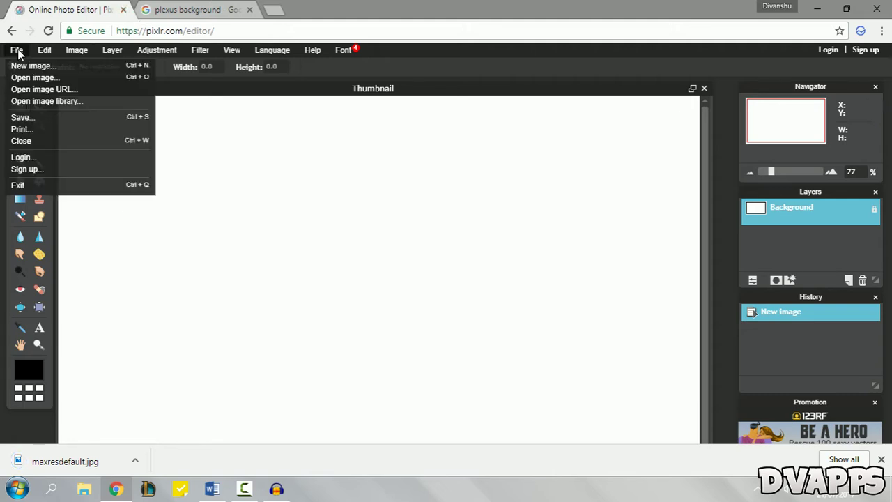
{"action": "left_click", "coordinate": [74, 79]}
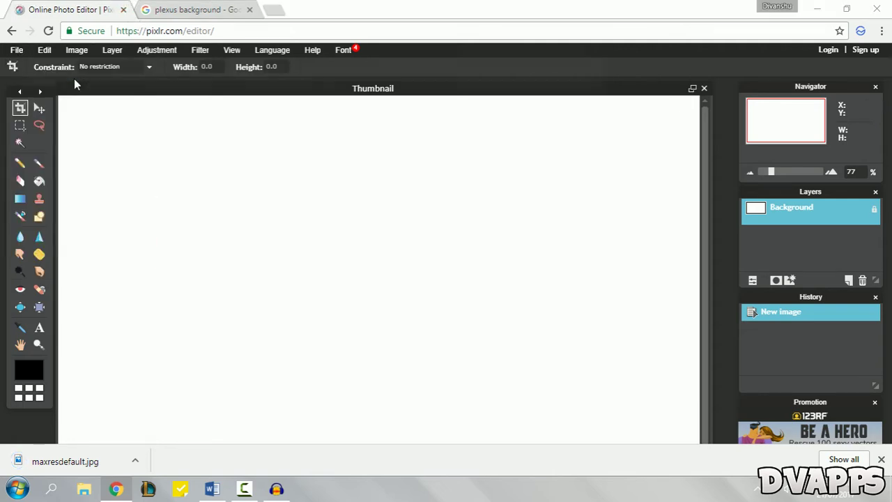
{"action": "left_click", "coordinate": [178, 174]}
{"action": "double_click", "coordinate": [179, 177]}
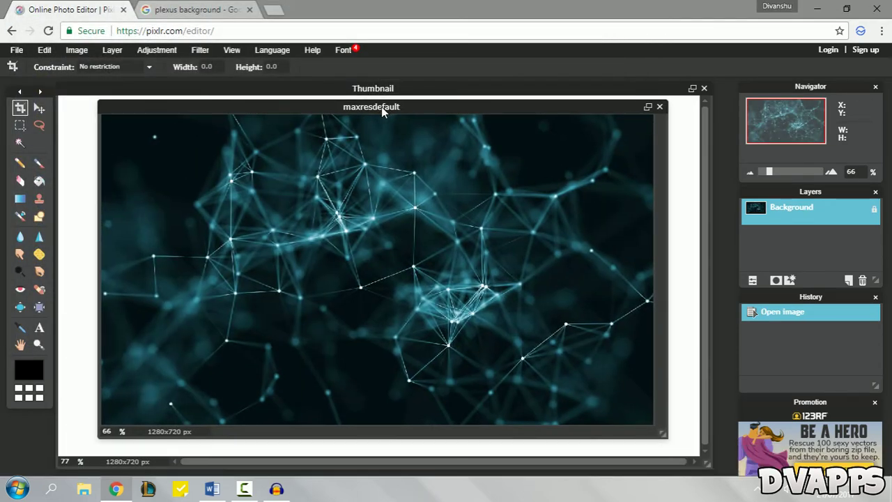
Cut the whole plexus image and paste it into the Thumbnail canvas as a new layer.
{"action": "left_click_drag", "start_coordinate": [381, 107], "coordinate": [387, 103]}
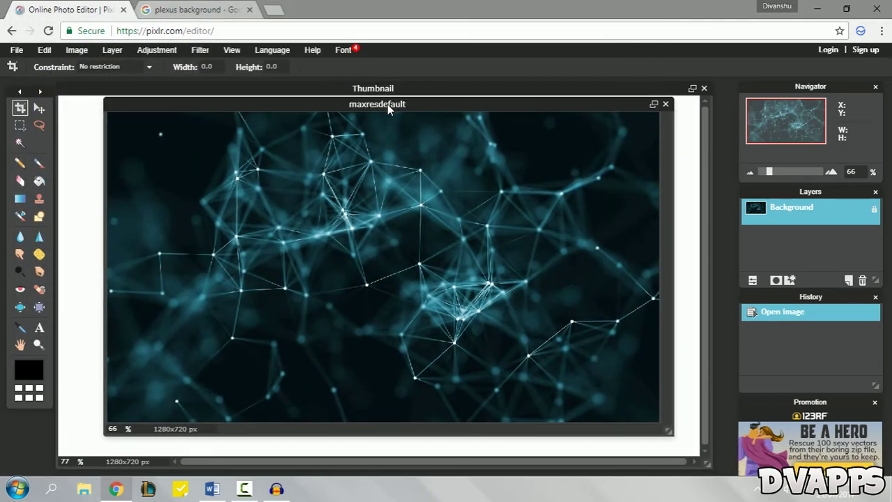
{"action": "key", "text": "ctrl+a"}
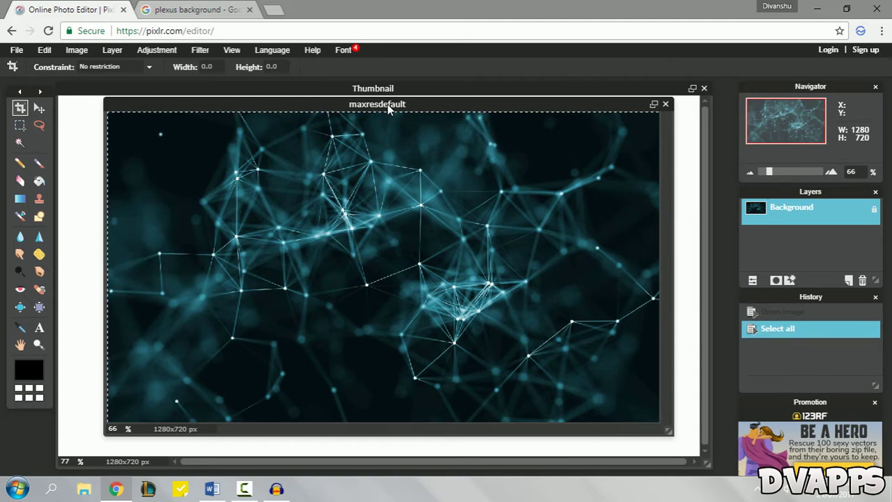
{"action": "key", "text": "ctrl+x"}
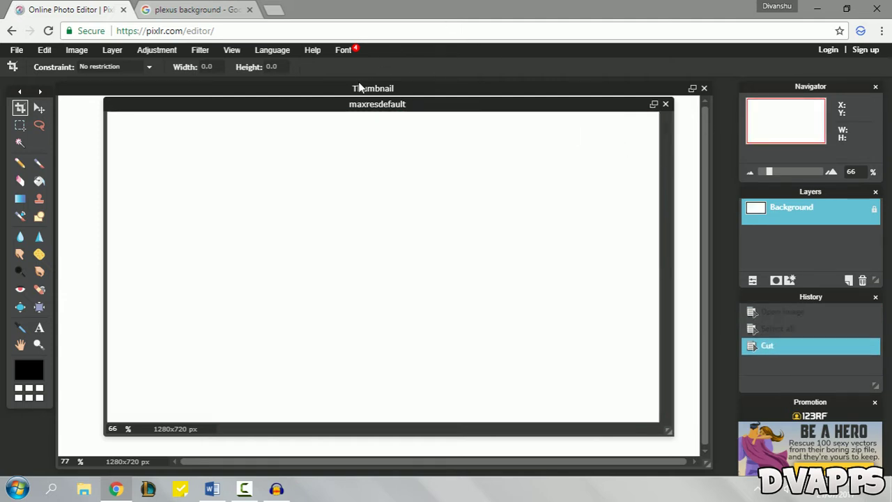
{"action": "left_click", "coordinate": [362, 87]}
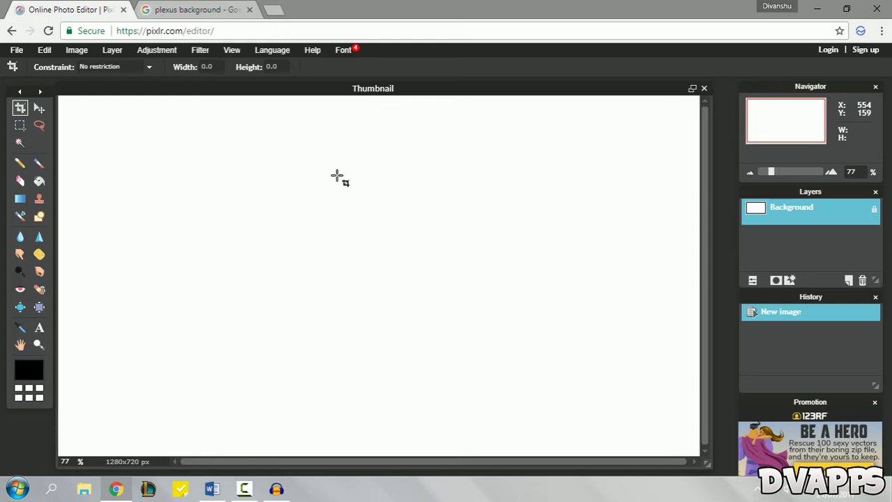
{"action": "key", "text": "ctrl+v"}
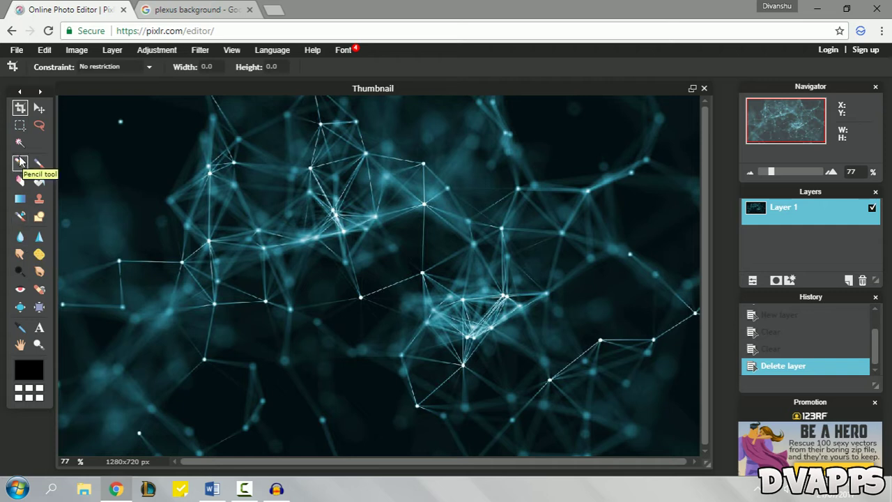
Add a text item reading 'Make Thumbnails For Free' on the canvas.
{"action": "left_click", "coordinate": [39, 328]}
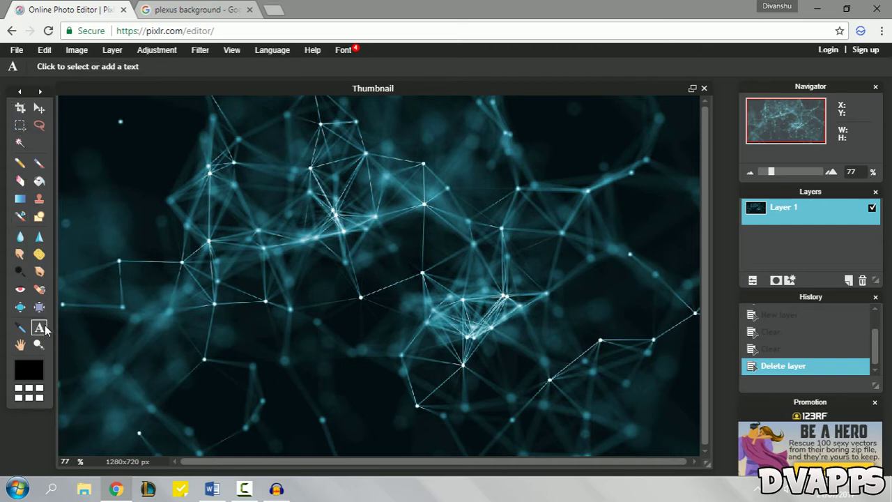
{"action": "left_click", "coordinate": [133, 240]}
{"action": "left_click", "coordinate": [227, 305]}
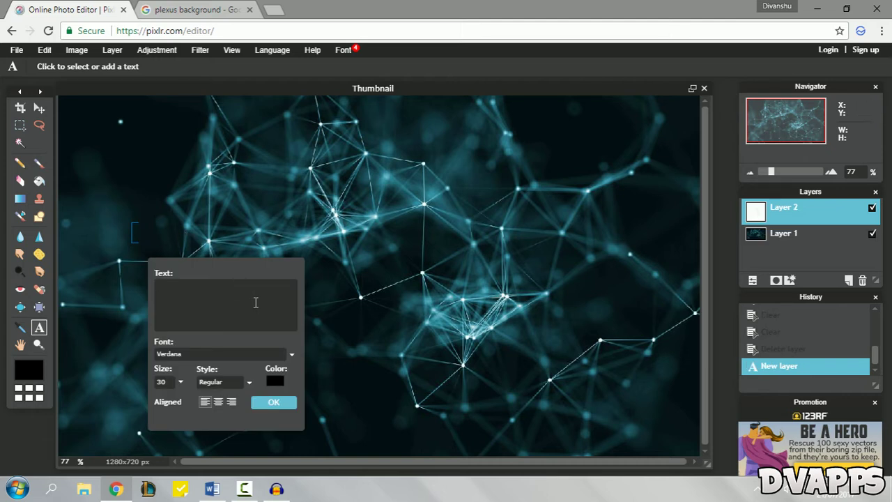
{"action": "type", "text": "Make Thumbnails For Free"}
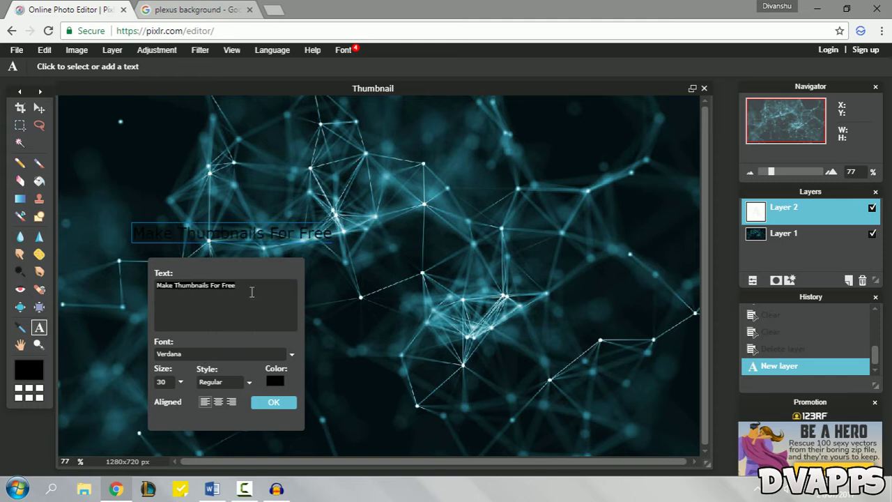
Style the title in Aldo the Apache, size 104, white, and move it top-left.
{"action": "left_click", "coordinate": [253, 353]}
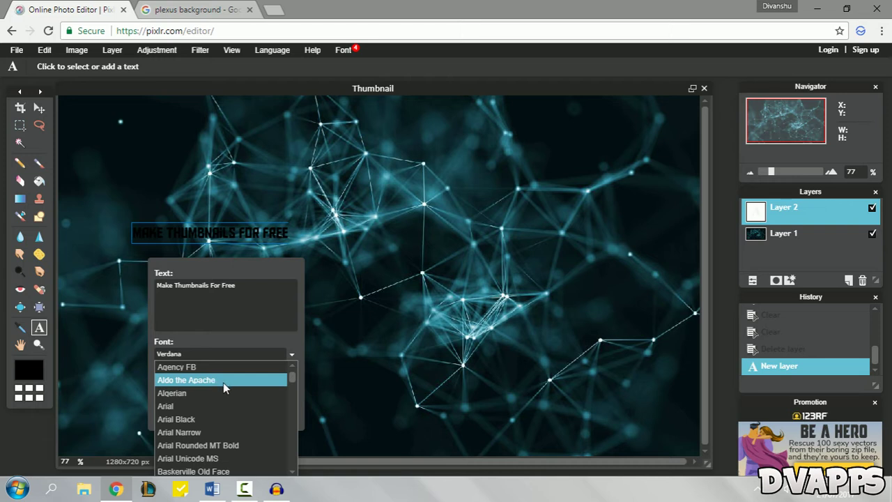
{"action": "left_click", "coordinate": [234, 384]}
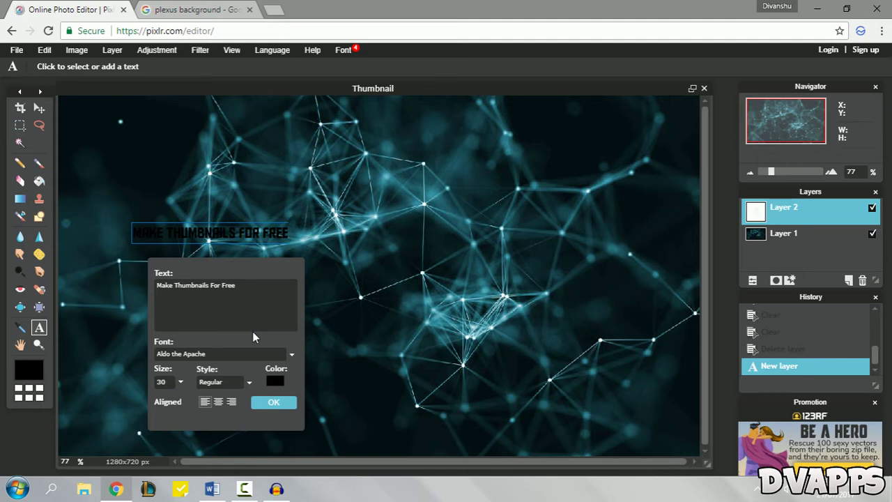
{"action": "left_click", "coordinate": [182, 382]}
{"action": "left_click_drag", "start_coordinate": [136, 403], "coordinate": [211, 400]}
{"action": "left_click", "coordinate": [274, 381]}
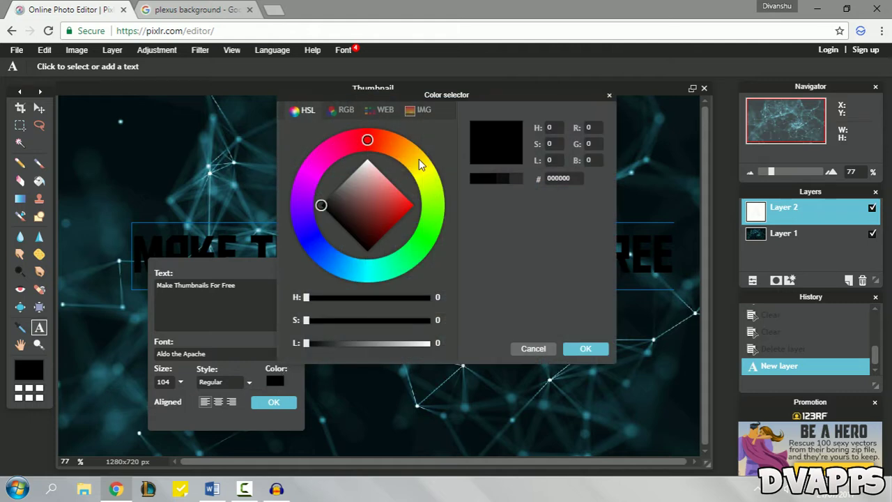
{"action": "left_click", "coordinate": [368, 163]}
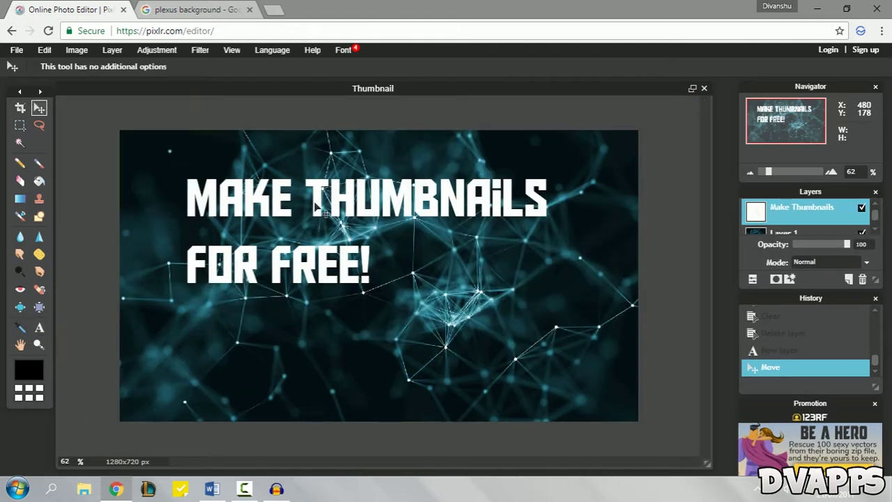
{"action": "left_click_drag", "start_coordinate": [286, 209], "coordinate": [240, 193]}
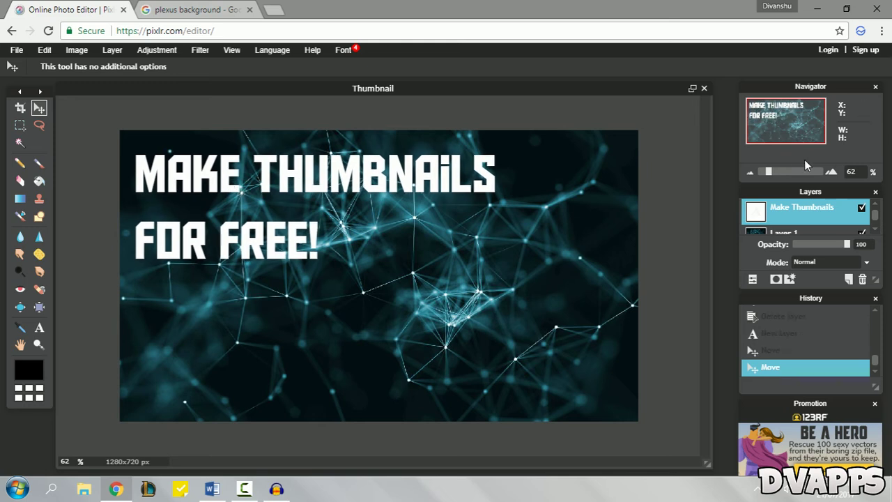
Give the text layer a drop shadow with distance 0, size 20 and 100 opacity.
{"action": "right_click", "coordinate": [806, 221]}
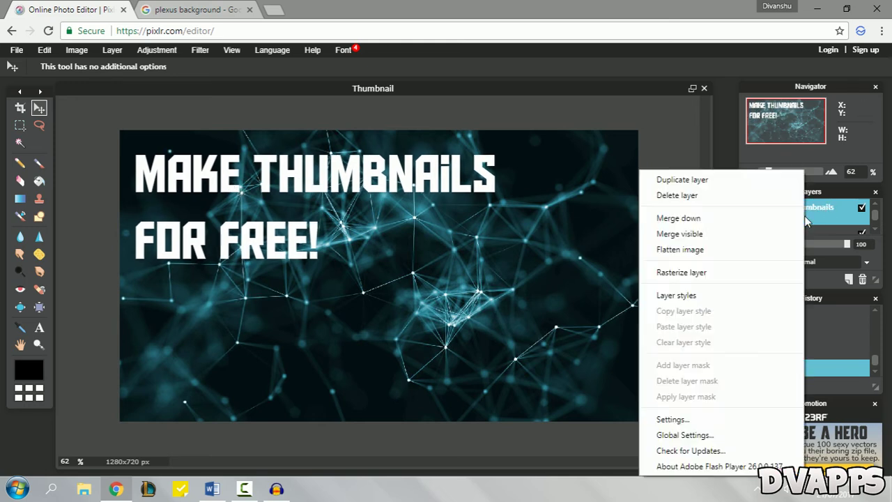
{"action": "left_click", "coordinate": [692, 295]}
{"action": "left_click", "coordinate": [582, 111]}
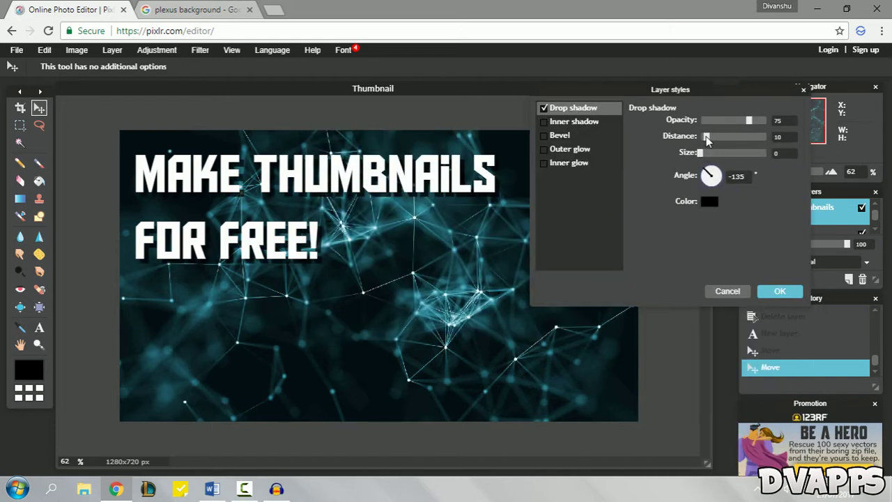
{"action": "left_click_drag", "start_coordinate": [705, 135], "coordinate": [713, 152]}
{"action": "left_click_drag", "start_coordinate": [749, 120], "coordinate": [765, 120]}
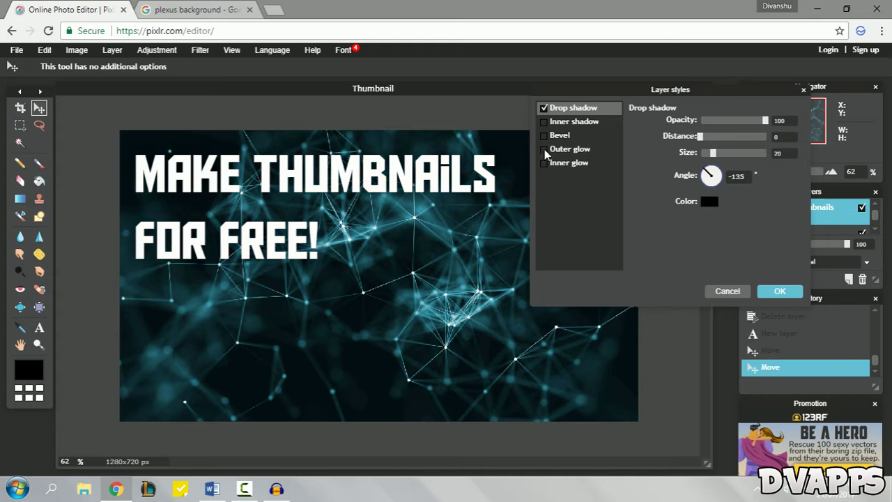
Add a black outer glow to the title text.
{"action": "left_click", "coordinate": [544, 149]}
{"action": "left_click", "coordinate": [575, 149]}
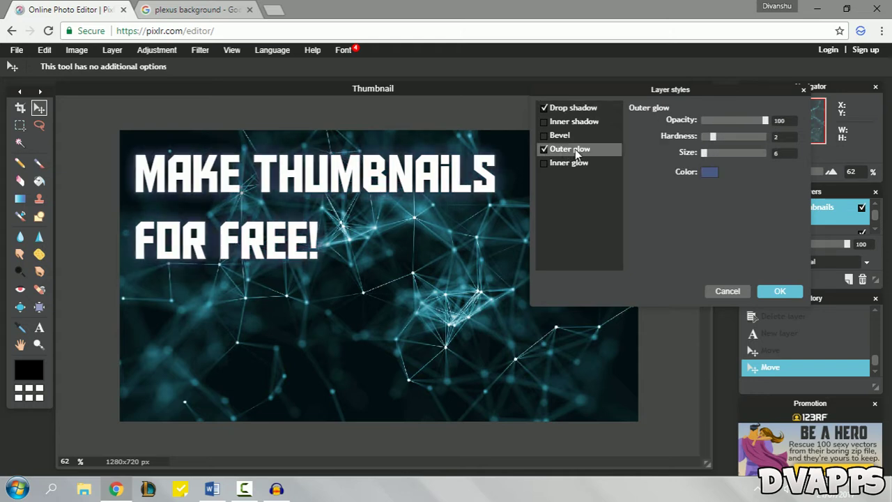
{"action": "left_click", "coordinate": [710, 172]}
{"action": "left_click_drag", "start_coordinate": [611, 179], "coordinate": [473, 185]}
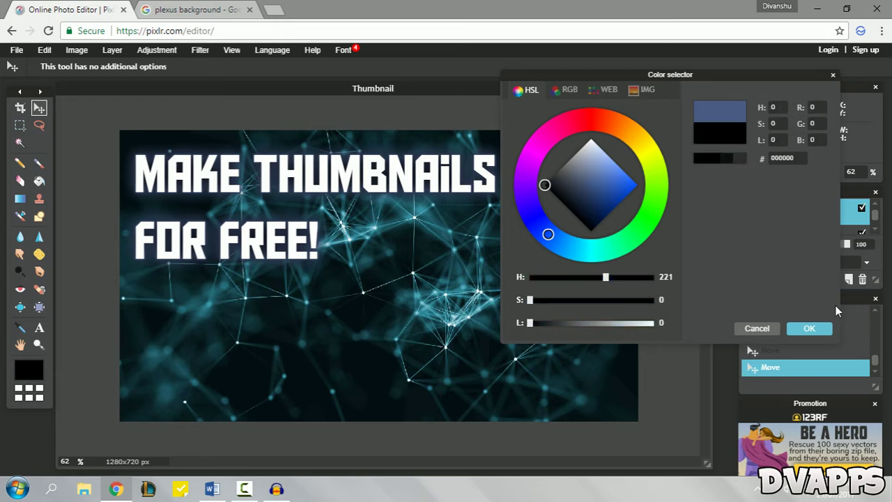
{"action": "left_click", "coordinate": [809, 328]}
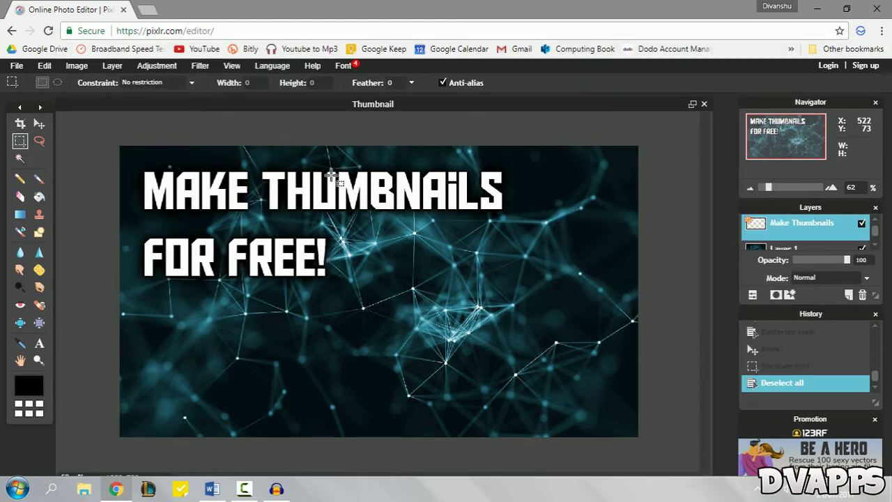
Free-transform the title text larger so it spans the canvas top, bringing up the apply prompt.
{"action": "key", "text": "v"}
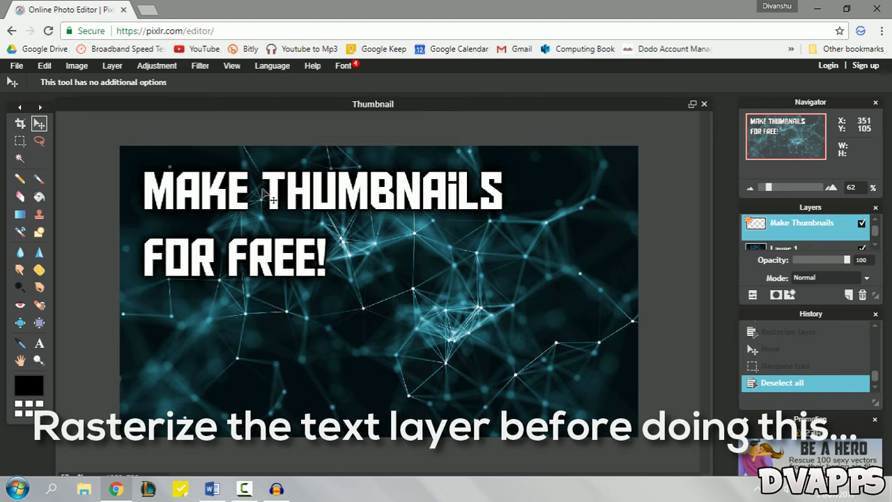
{"action": "left_click", "coordinate": [45, 65]}
{"action": "left_click", "coordinate": [119, 161]}
{"action": "left_click_drag", "start_coordinate": [140, 169], "coordinate": [92, 155]}
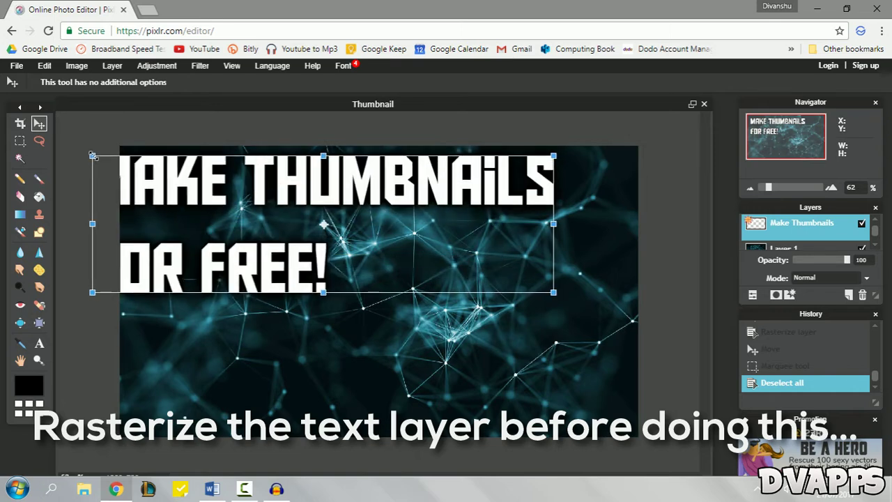
{"action": "mouse_move", "coordinate": [91, 151]}
{"action": "left_mouse_down"}
{"action": "mouse_move", "coordinate": [184, 179]}
{"action": "mouse_move", "coordinate": [82, 160]}
{"action": "mouse_move", "coordinate": [100, 163]}
{"action": "left_mouse_up"}
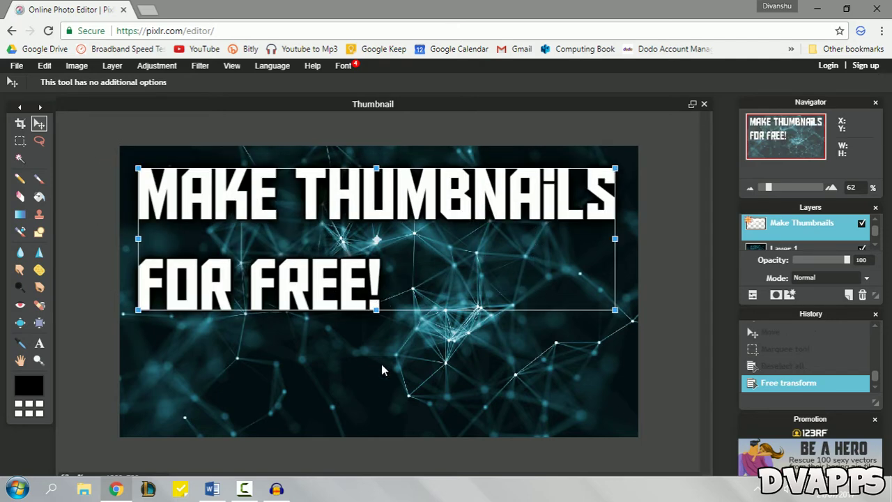
{"action": "left_click", "coordinate": [361, 327]}
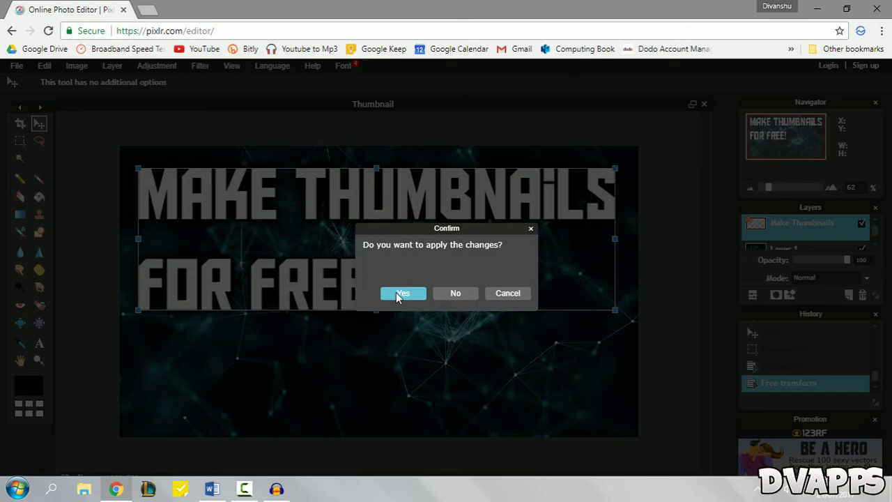
Apply the title resize, then search Google Images for 'pixlr'.
{"action": "left_click", "coordinate": [397, 292]}
{"action": "left_click", "coordinate": [147, 10]}
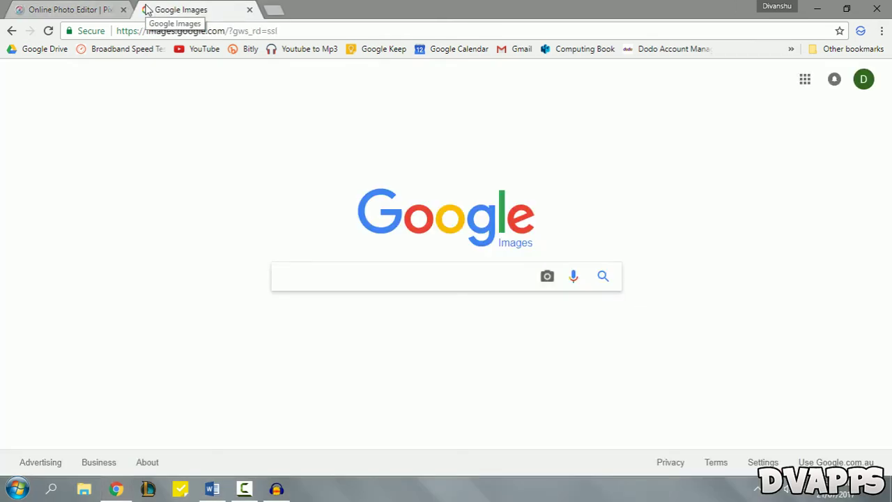
{"action": "type", "text": "pixlr"}
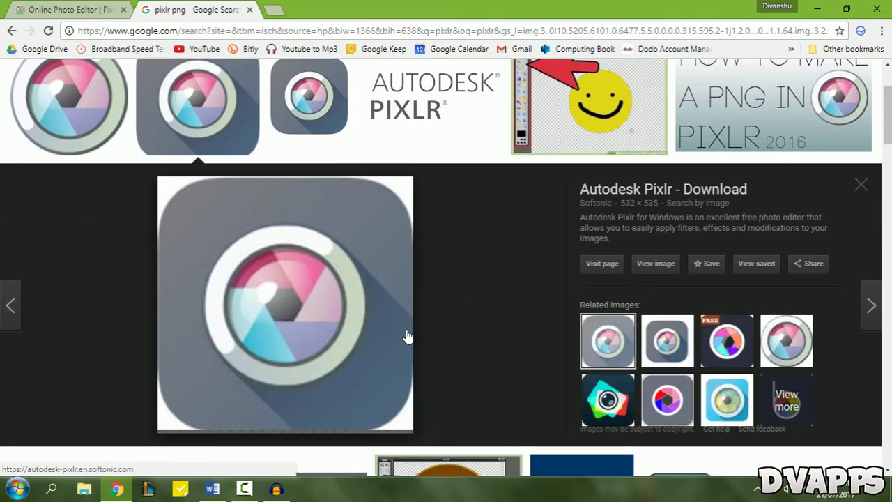
Save the Pixlr icon image as a PNG file (autodesk-pixlr-04-532x535).
{"action": "right_click", "coordinate": [317, 326]}
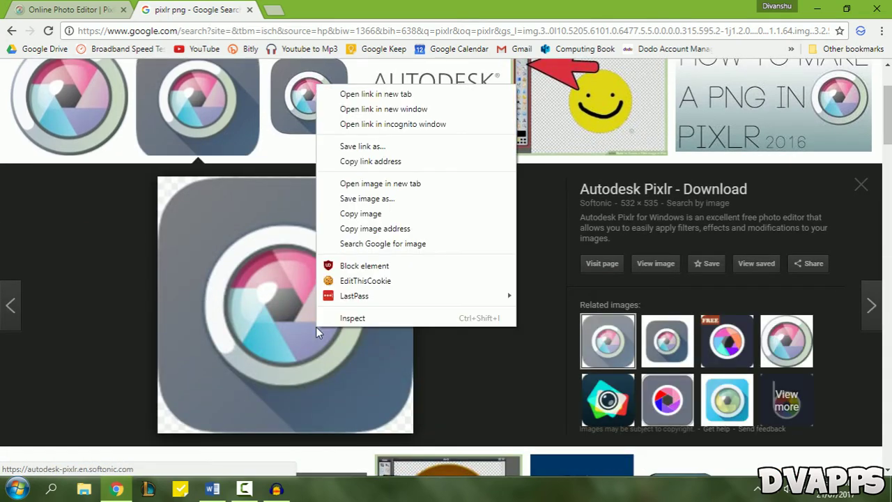
{"action": "left_click", "coordinate": [381, 202]}
{"action": "left_click", "coordinate": [527, 329]}
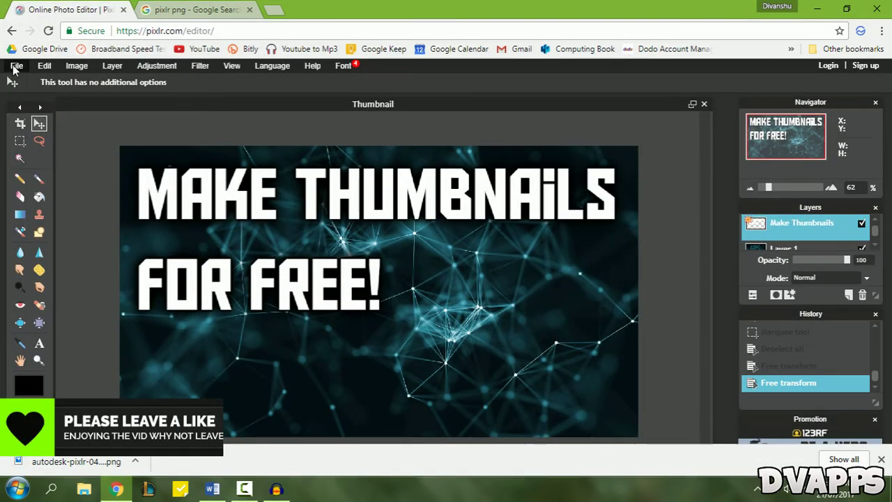
Open the downloaded Pixlr icon file, cut the icon, and return to the Thumbnail document.
{"action": "left_click", "coordinate": [16, 65]}
{"action": "left_click", "coordinate": [33, 92]}
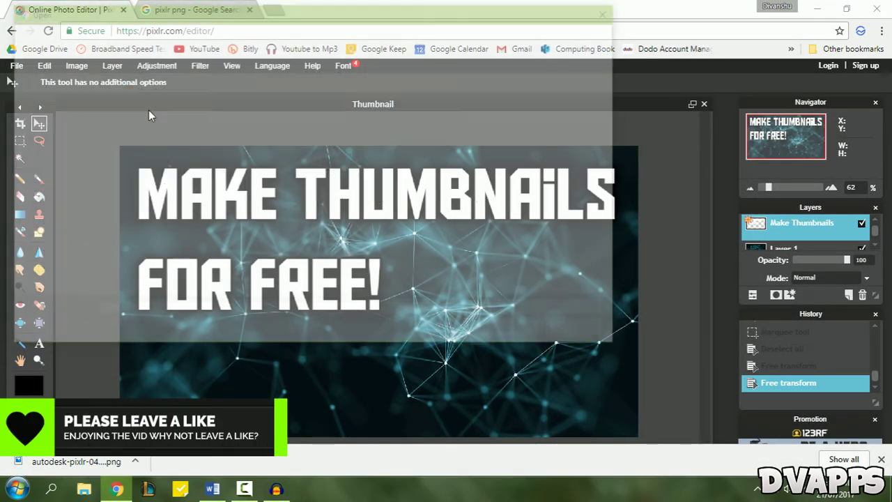
{"action": "double_click", "coordinate": [216, 173]}
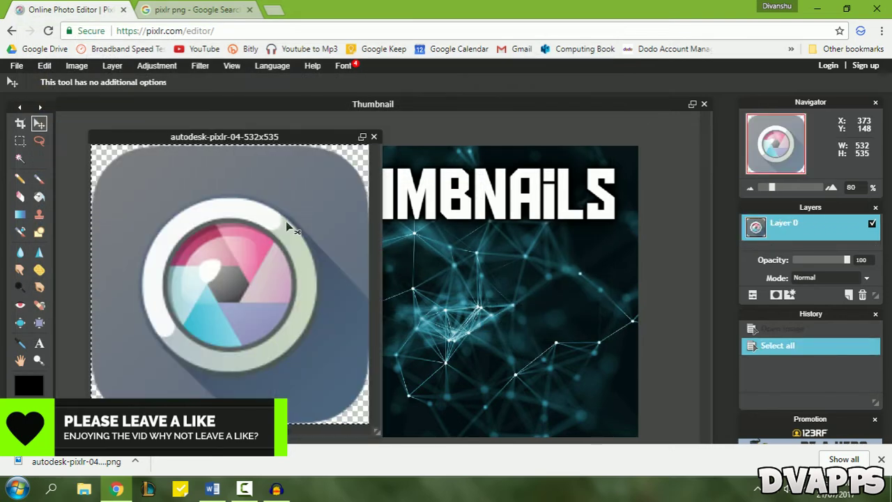
{"action": "key", "text": "ctrl+x"}
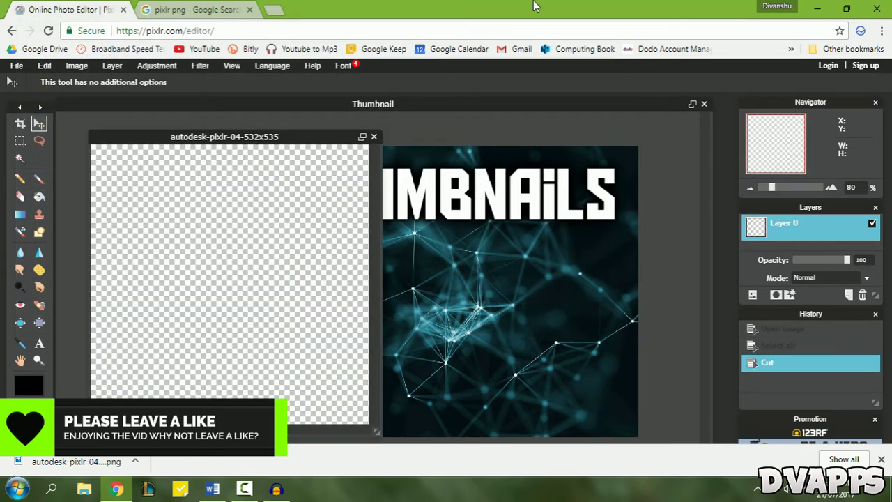
{"action": "left_click", "coordinate": [502, 270]}
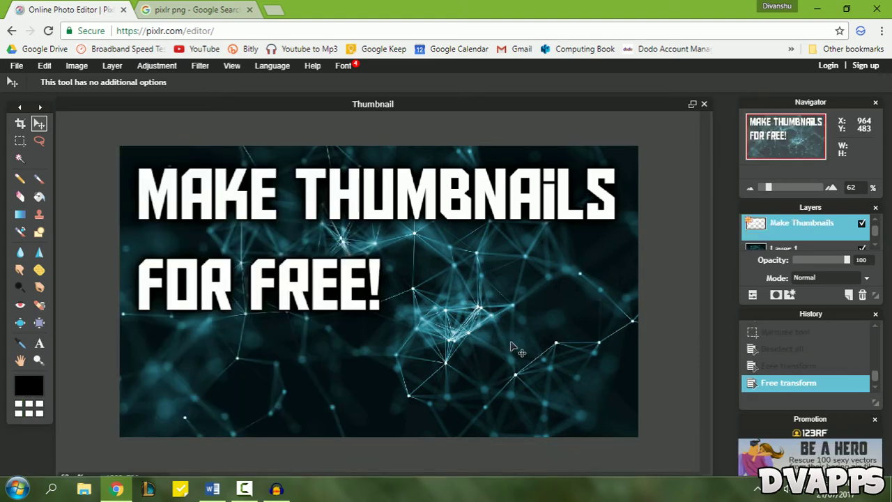
Paste the Pixlr icon as a new layer and free-transform it down to a smaller size.
{"action": "key", "text": "ctrl+v"}
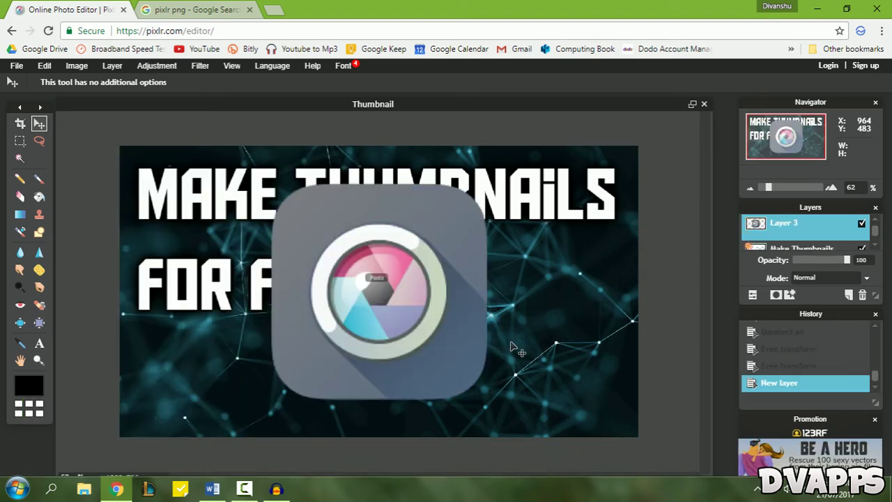
{"action": "left_click", "coordinate": [44, 66]}
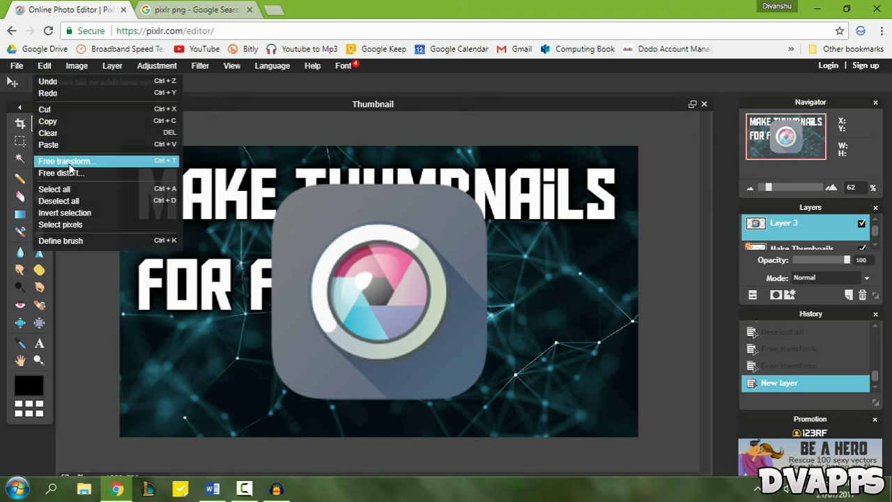
{"action": "left_click", "coordinate": [69, 164]}
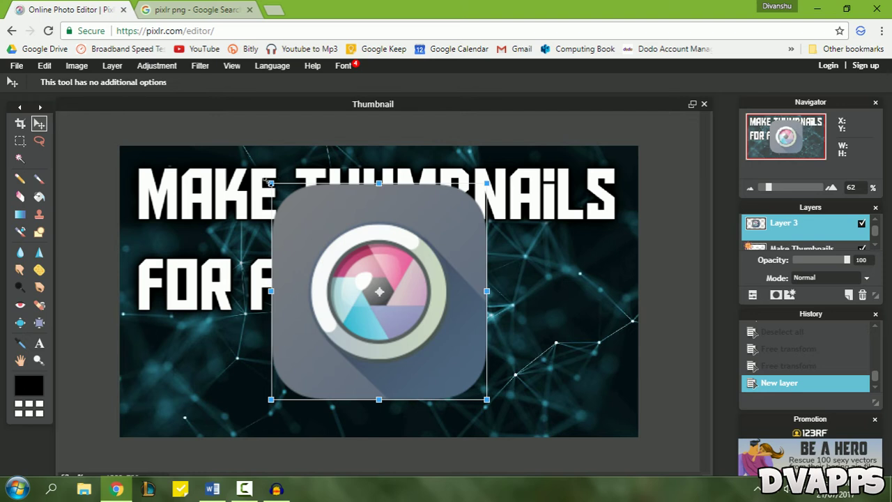
{"action": "left_click_drag", "start_coordinate": [270, 183], "coordinate": [329, 217]}
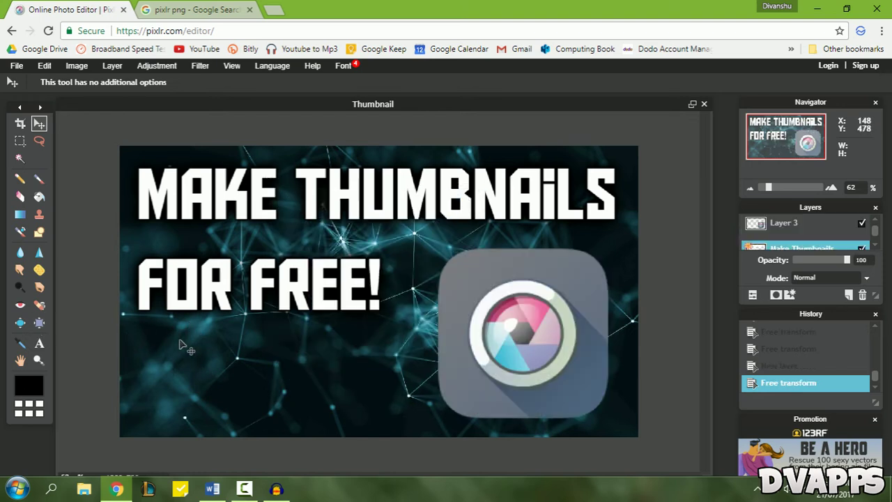
Add a white 'WITH PIXLR' text line just below 'FOR FREE!'.
{"action": "left_click", "coordinate": [39, 343]}
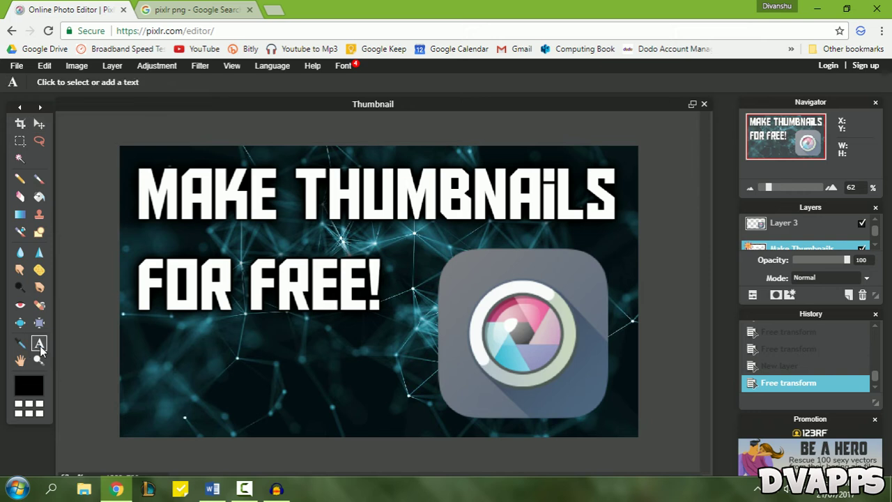
{"action": "left_click", "coordinate": [147, 361]}
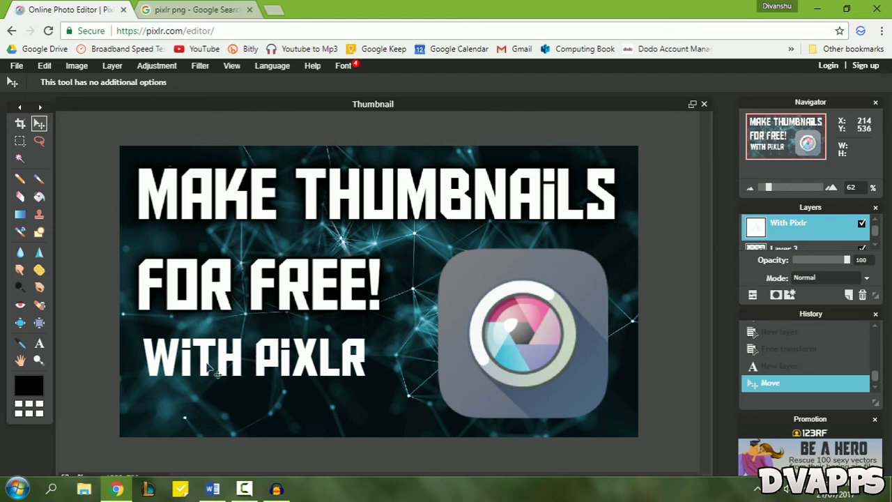
{"action": "left_click", "coordinate": [46, 67]}
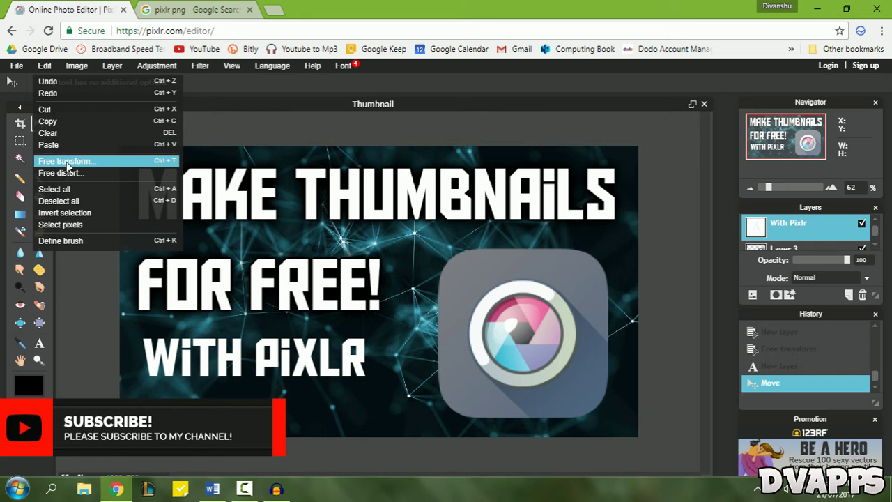
{"action": "left_click", "coordinate": [792, 225]}
Rasterize the WITH PIXLR layer, enlarge it with Free transform and shift it slightly right.
{"action": "right_click", "coordinate": [793, 226]}
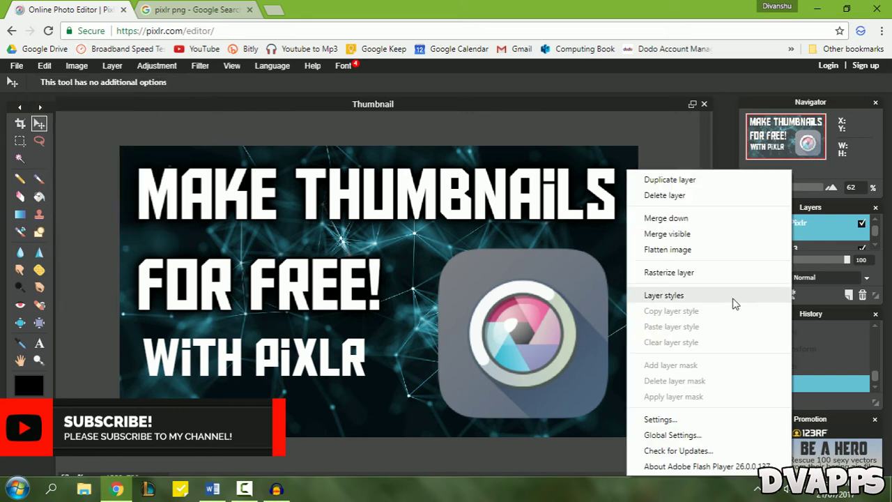
{"action": "left_click", "coordinate": [724, 278]}
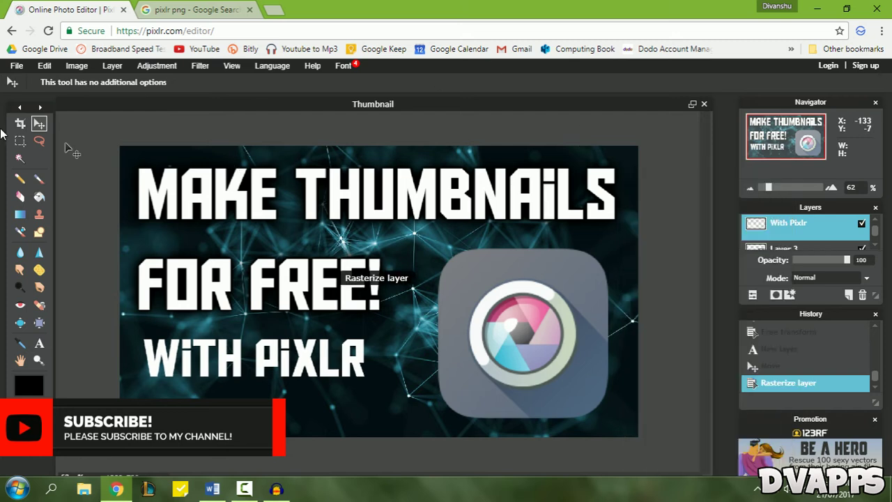
{"action": "left_click", "coordinate": [45, 67]}
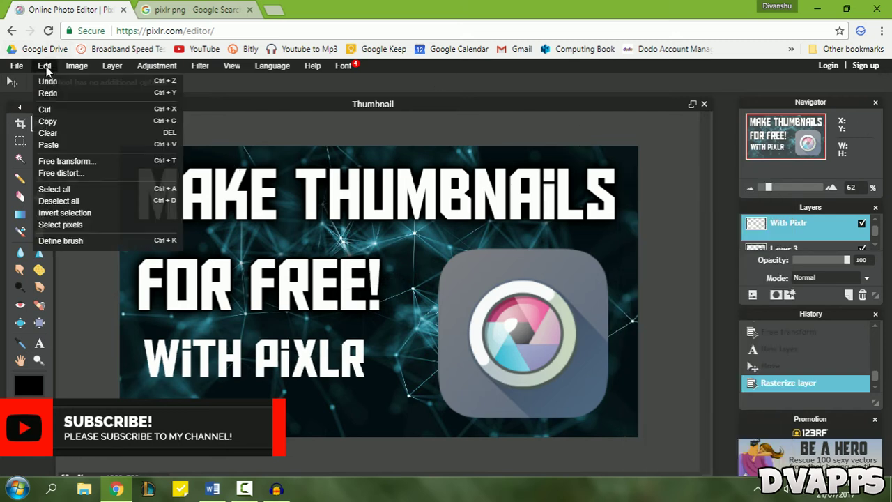
{"action": "left_click", "coordinate": [111, 156]}
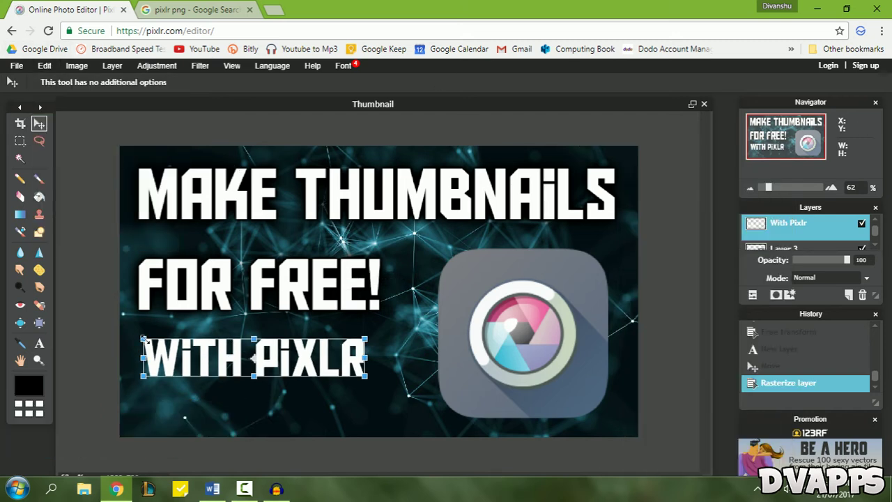
{"action": "left_click_drag", "start_coordinate": [143, 337], "coordinate": [102, 332]}
{"action": "left_click_drag", "start_coordinate": [213, 371], "coordinate": [229, 373]}
Give the Pixlr icon layer a drop shadow and dark outer glow, then nudge the icon slightly up.
{"action": "right_click", "coordinate": [797, 249]}
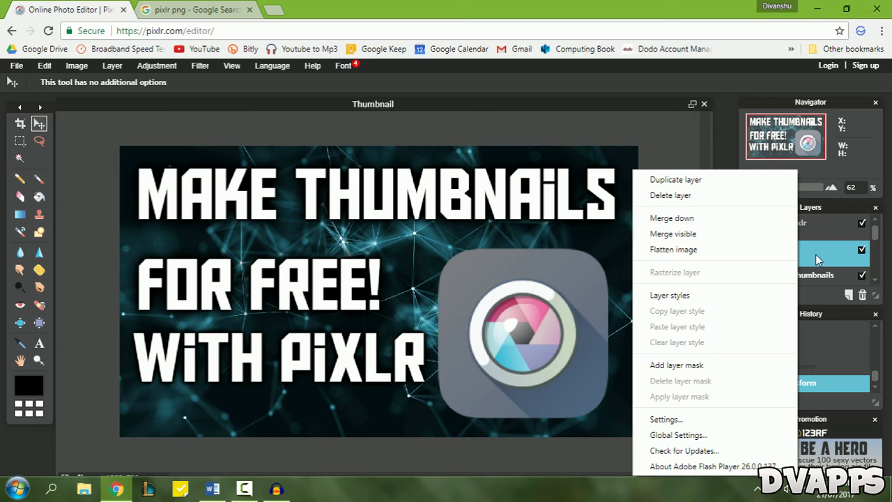
{"action": "left_click", "coordinate": [688, 296]}
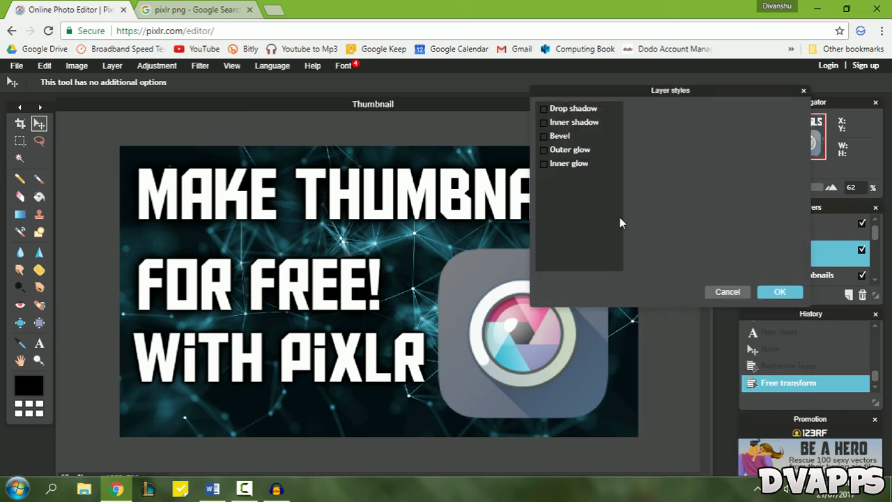
{"action": "left_click", "coordinate": [545, 110]}
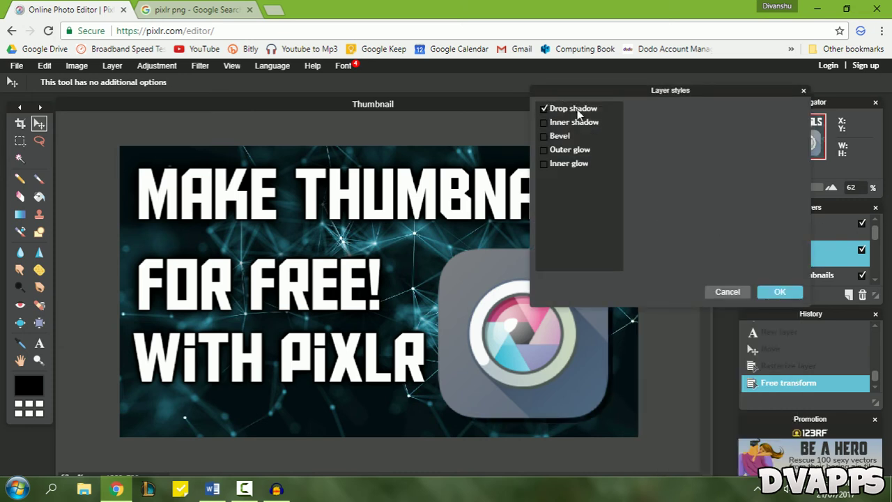
{"action": "left_click", "coordinate": [545, 150]}
{"action": "left_click", "coordinate": [710, 172]}
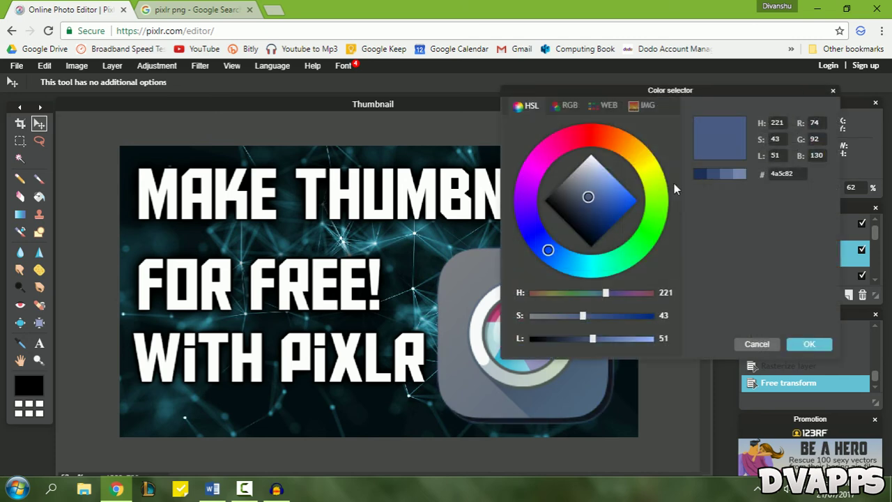
{"action": "left_click_drag", "start_coordinate": [624, 193], "coordinate": [545, 201]}
{"action": "left_click", "coordinate": [810, 342]}
{"action": "left_click", "coordinate": [727, 292]}
{"action": "left_click_drag", "start_coordinate": [518, 279], "coordinate": [517, 273]}
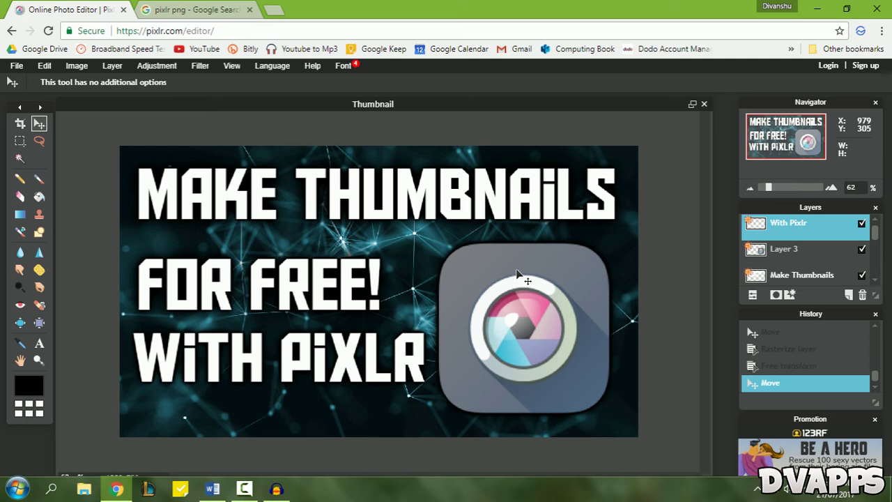
Save the thumbnail as a JPEG named Thumbnail at quality 80.
{"action": "left_click", "coordinate": [16, 65]}
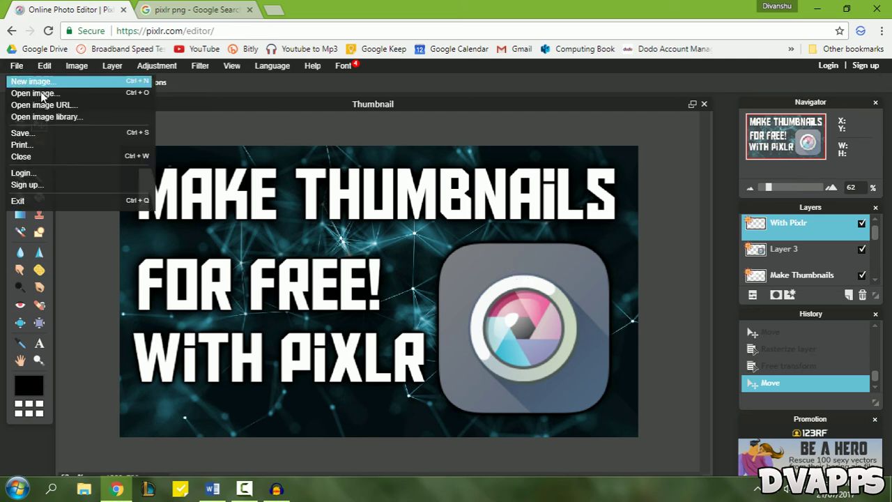
{"action": "left_click", "coordinate": [33, 133]}
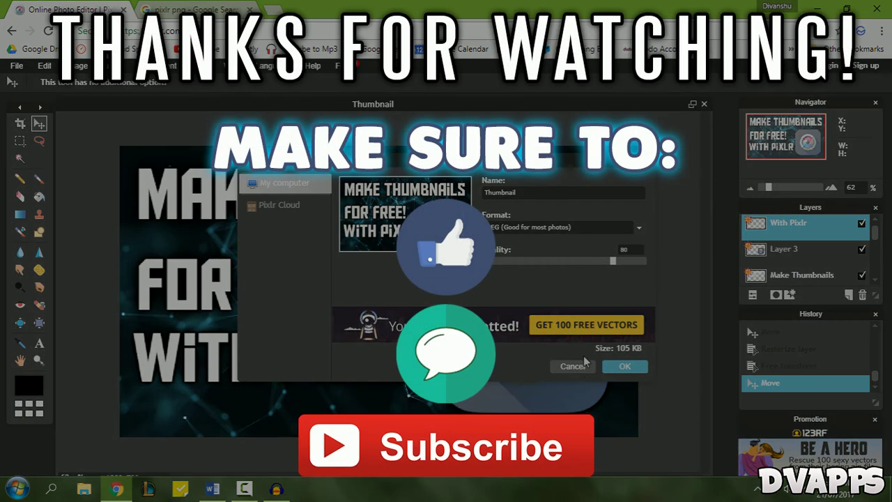
{"action": "left_click", "coordinate": [573, 365]}
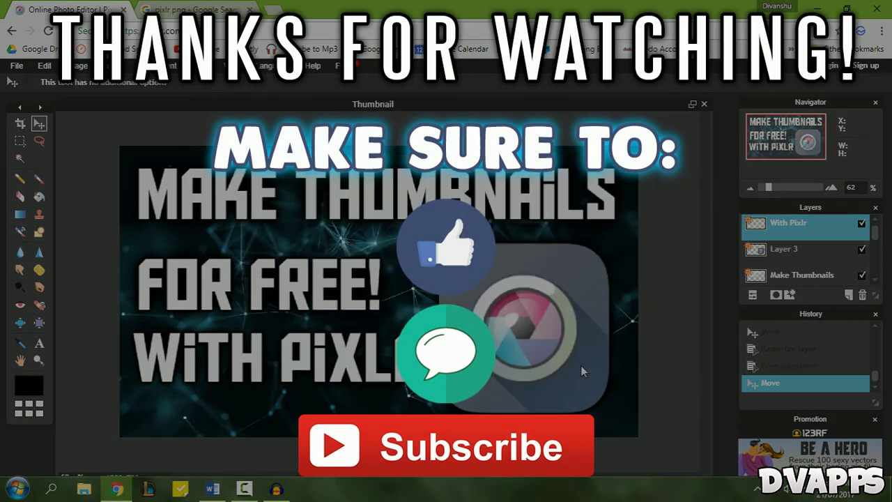